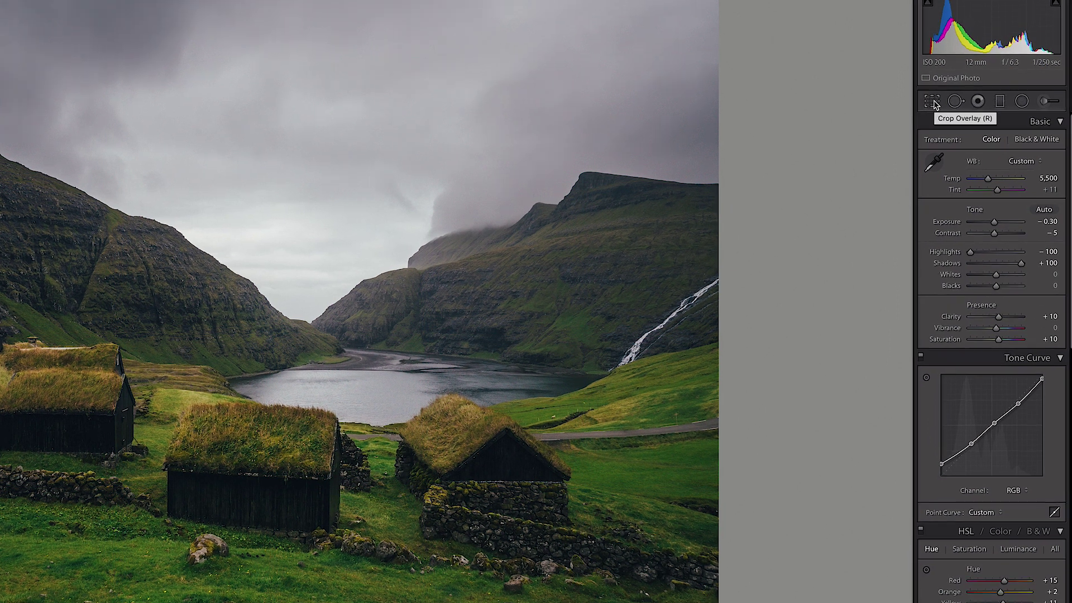
- Start cropping the landscape photo with a custom aspect ratio of 12 x 5
{"action": "left_click", "coordinate": [938, 106]}
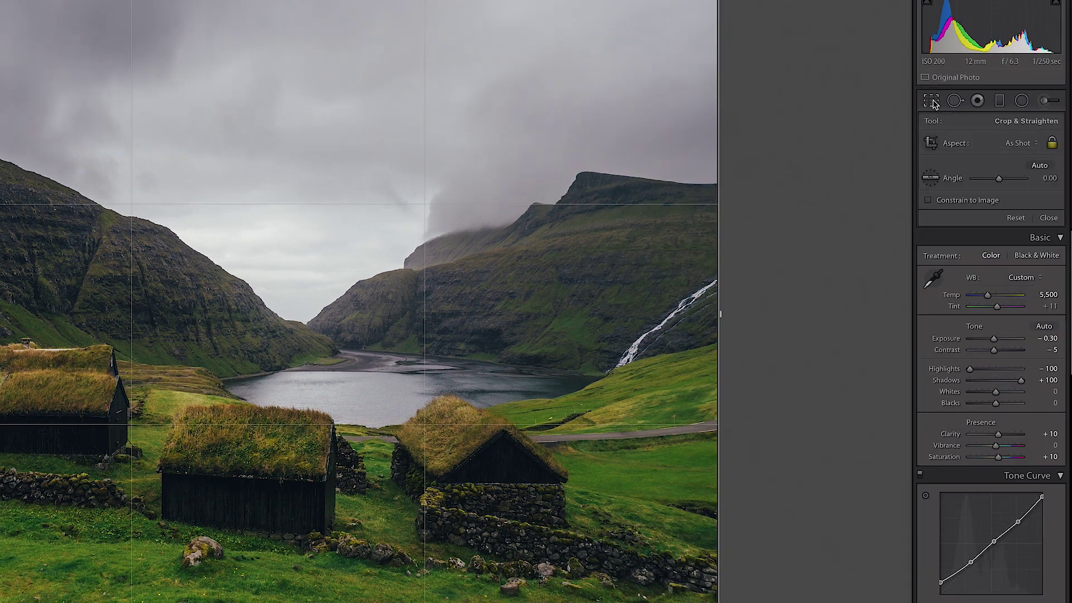
{"action": "left_click", "coordinate": [1028, 146]}
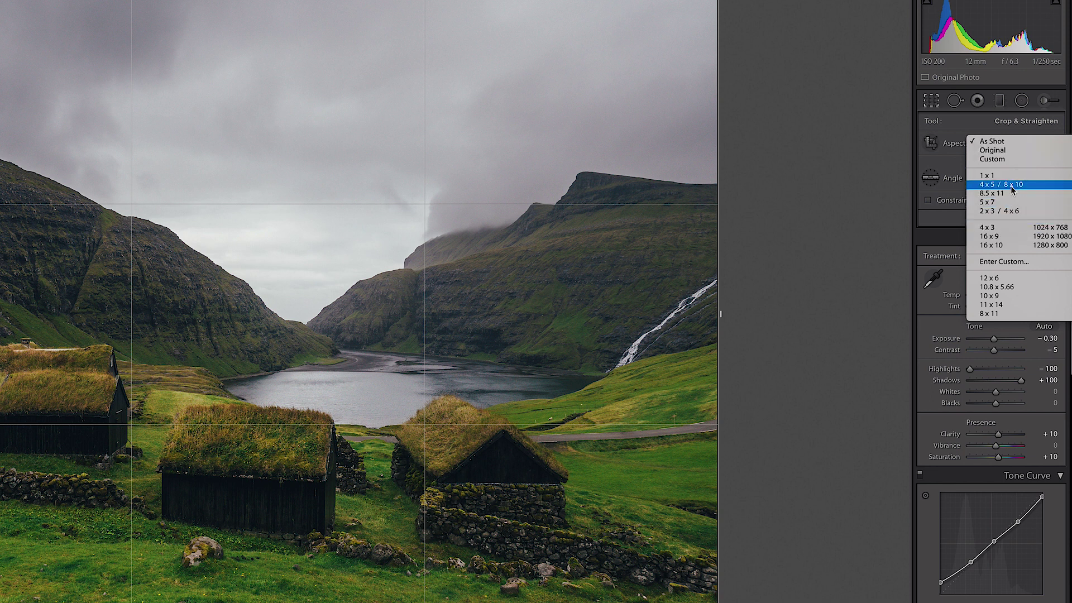
{"action": "left_click", "coordinate": [1015, 267]}
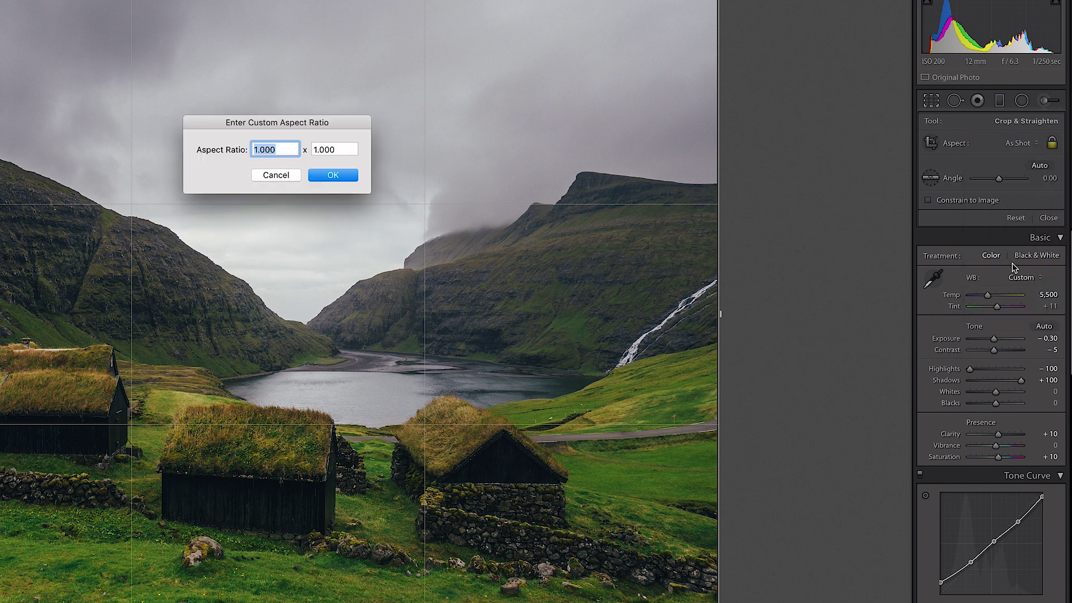
{"action": "type", "text": "12"}
{"action": "key", "text": "Tab"}
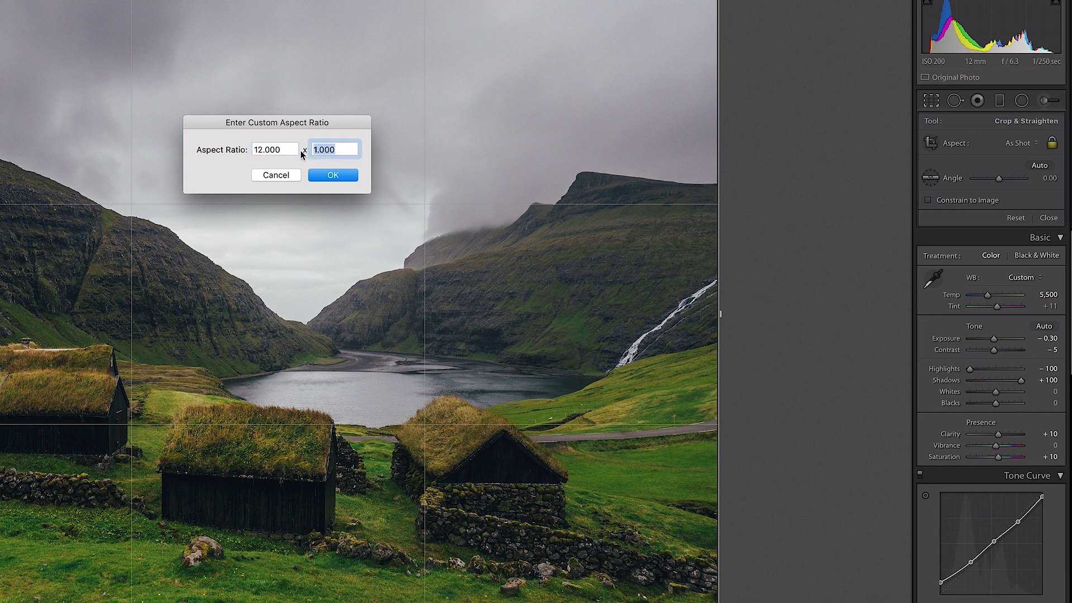
{"action": "type", "text": "5"}
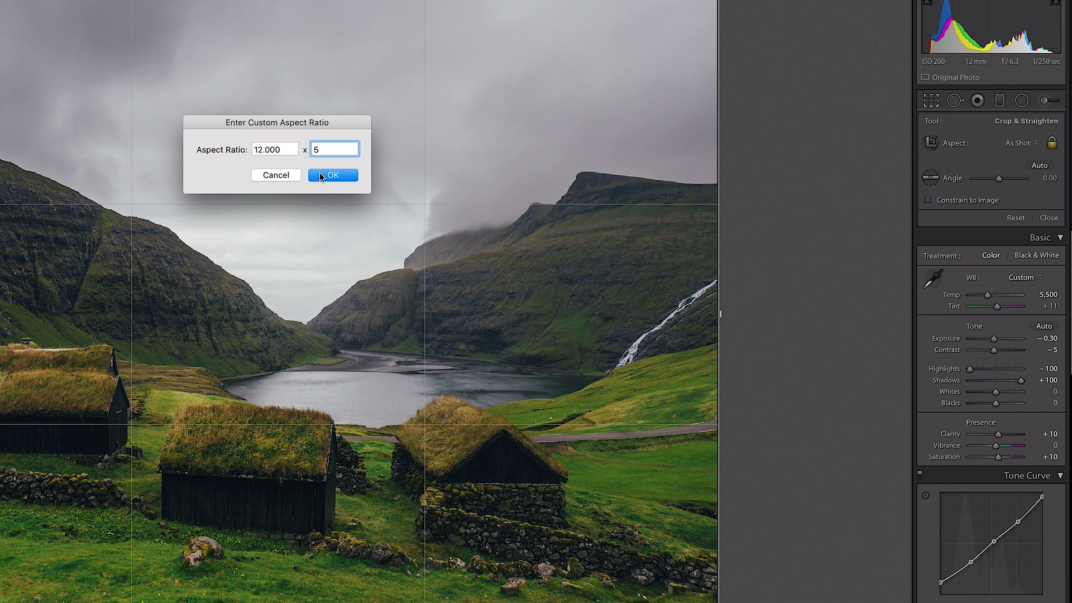
{"action": "key", "text": "Return"}
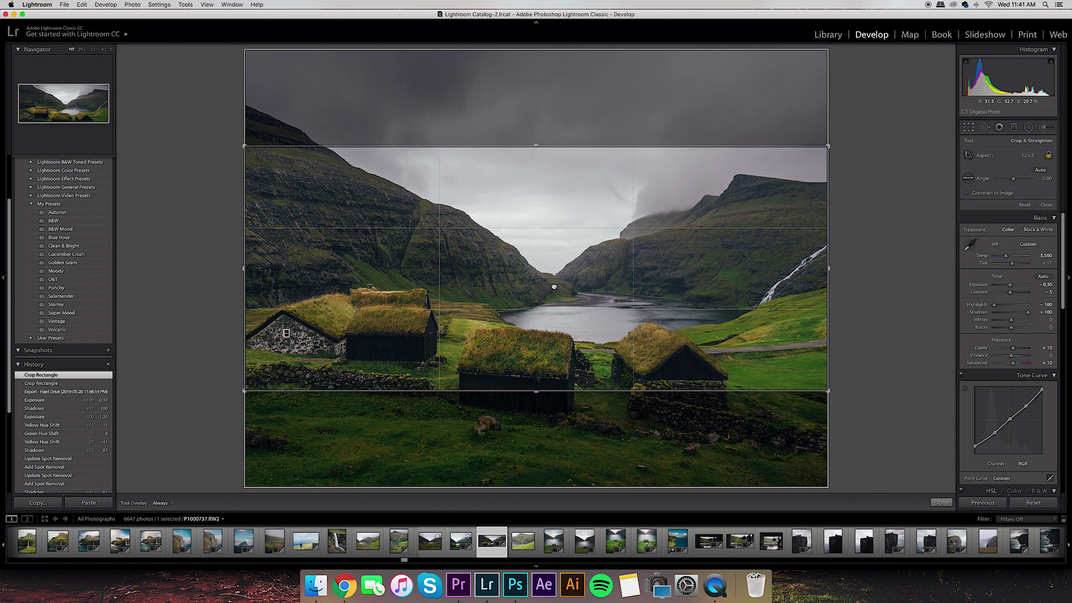
- Reposition the photo within the crop frame to include more foreground grass and less sky, and apply the crop
{"action": "left_click_drag", "start_coordinate": [554, 286], "coordinate": [552, 242]}
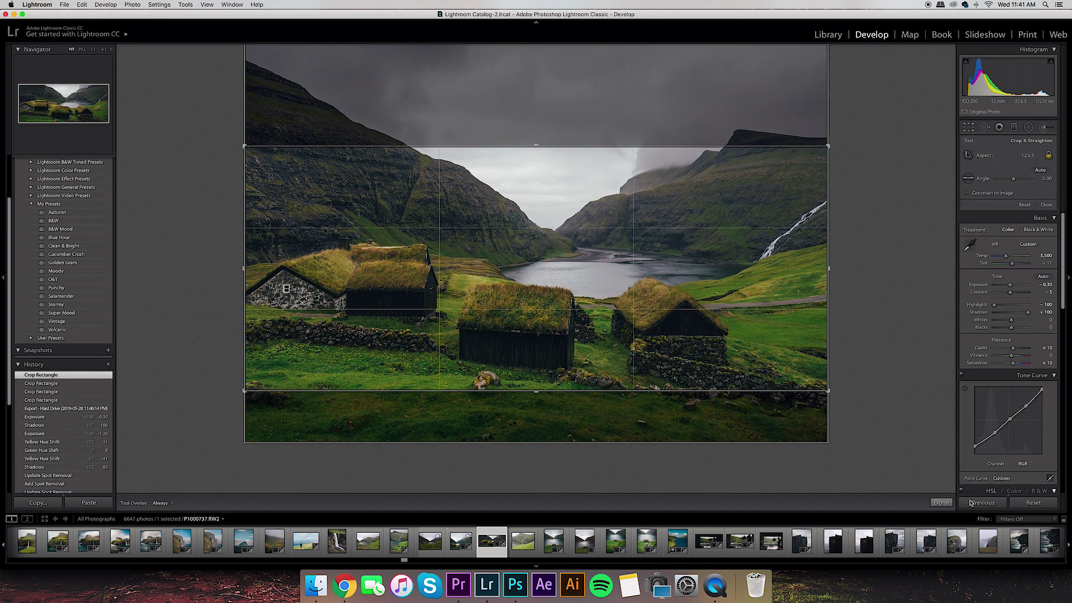
{"action": "left_click_drag", "start_coordinate": [692, 353], "coordinate": [692, 349]}
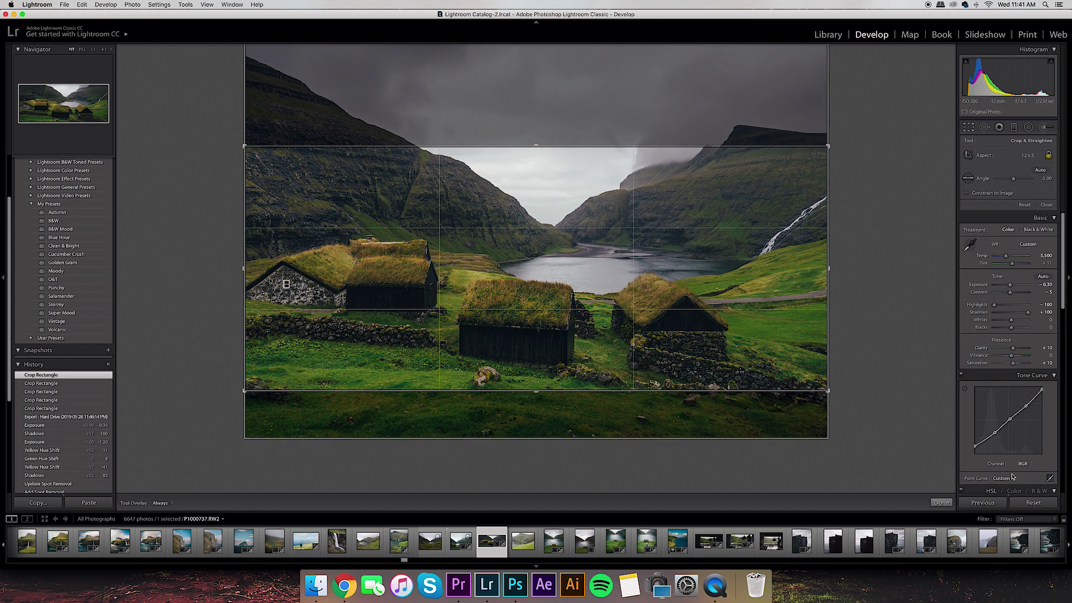
{"action": "left_click", "coordinate": [939, 504]}
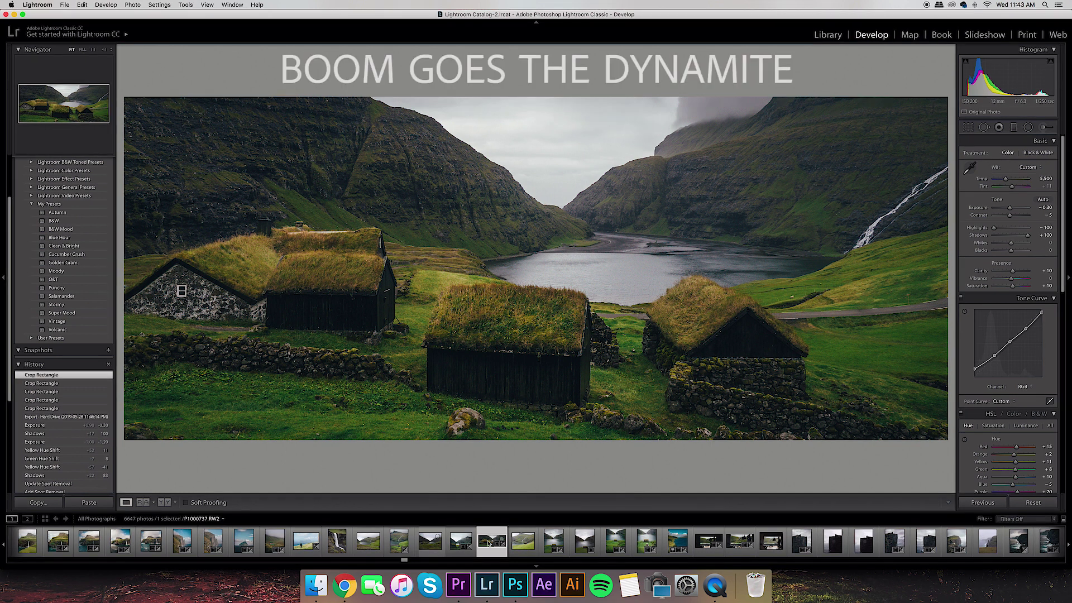
- Open the cropped photo P1000737.RW2 for editing in Adobe Photoshop CC 2018
{"action": "right_click", "coordinate": [488, 541]}
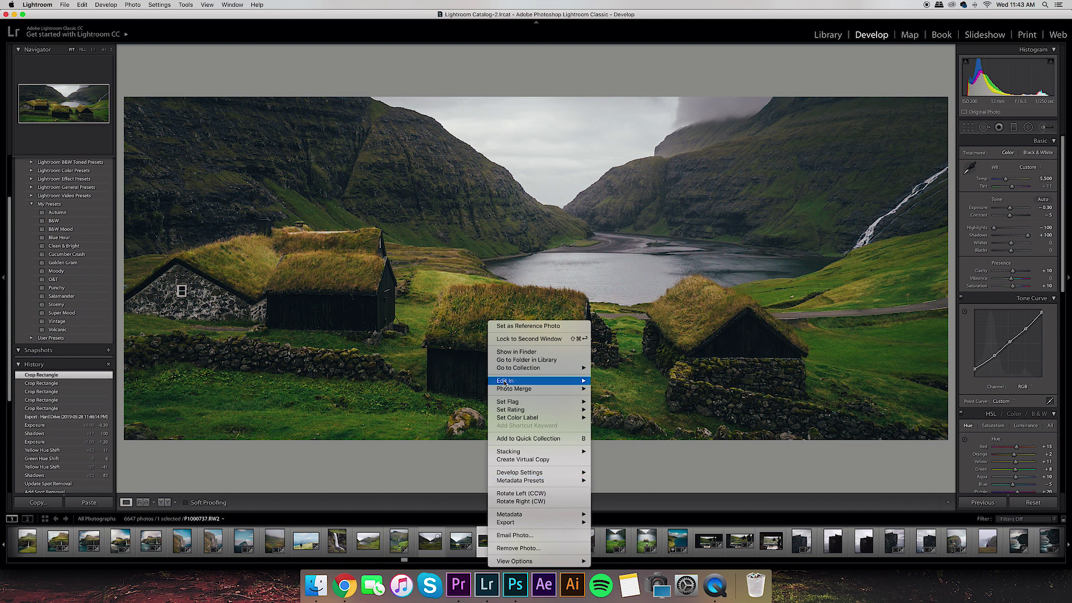
{"action": "mouse_move", "coordinate": [506, 383]}
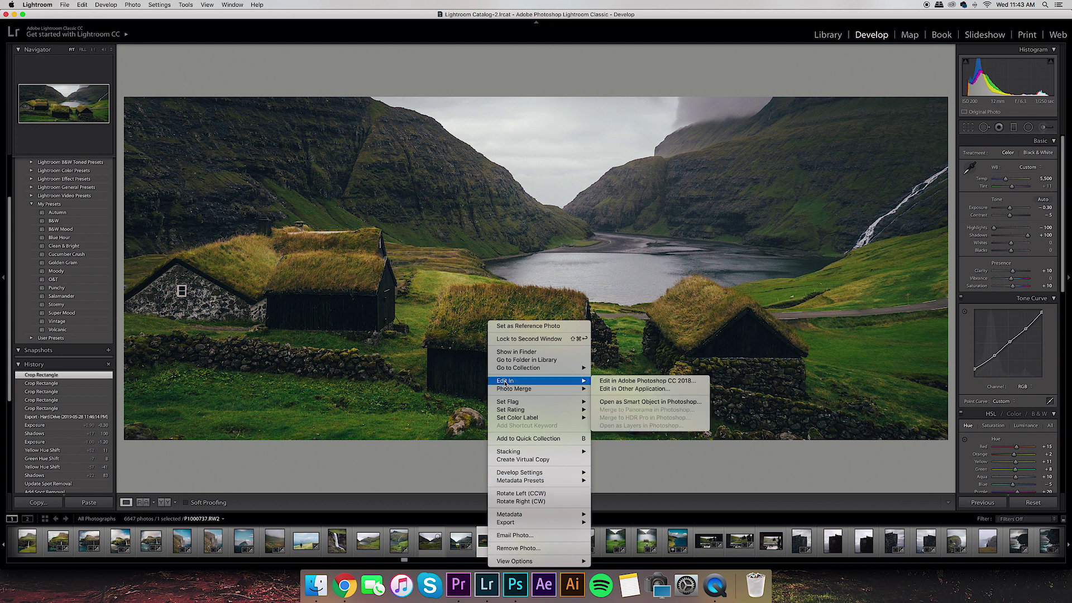
{"action": "left_click", "coordinate": [630, 382]}
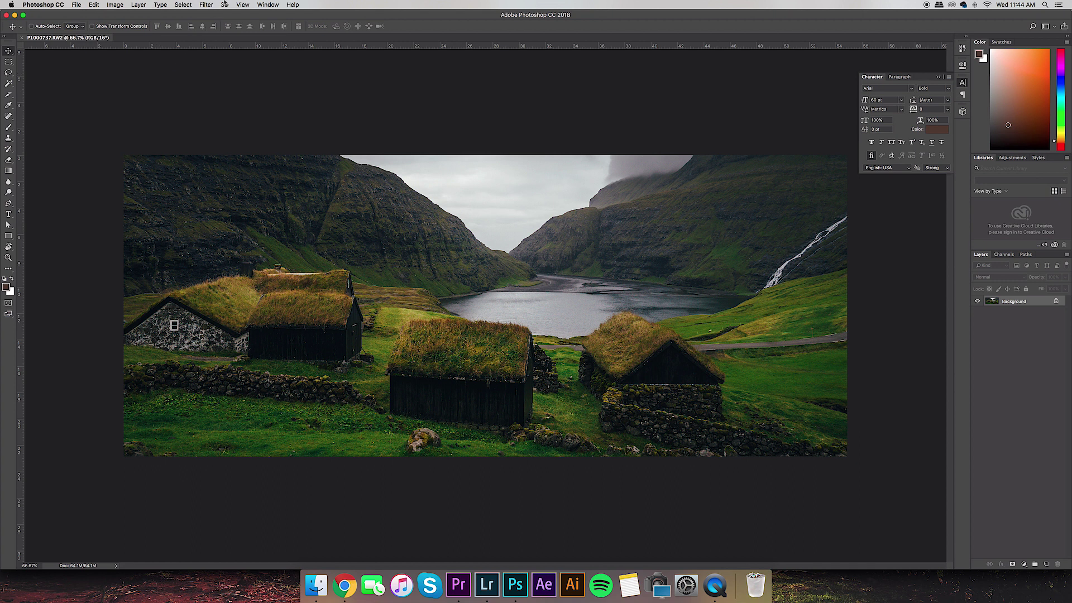
- Create a new guide layout that divides the canvas into 3 columns with no gutter
{"action": "left_click", "coordinate": [242, 5]}
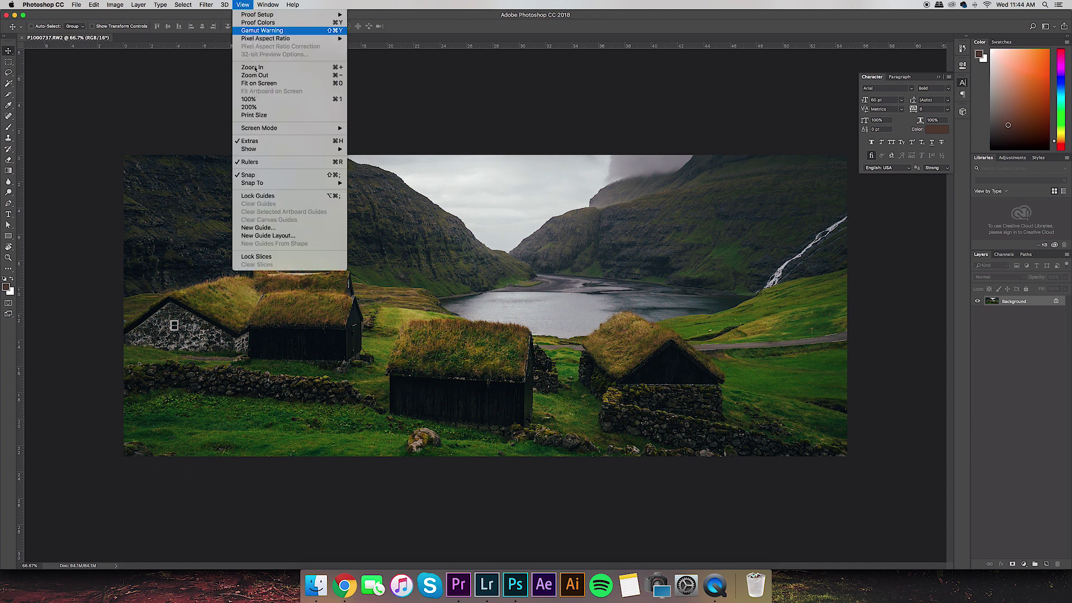
{"action": "left_click", "coordinate": [287, 238]}
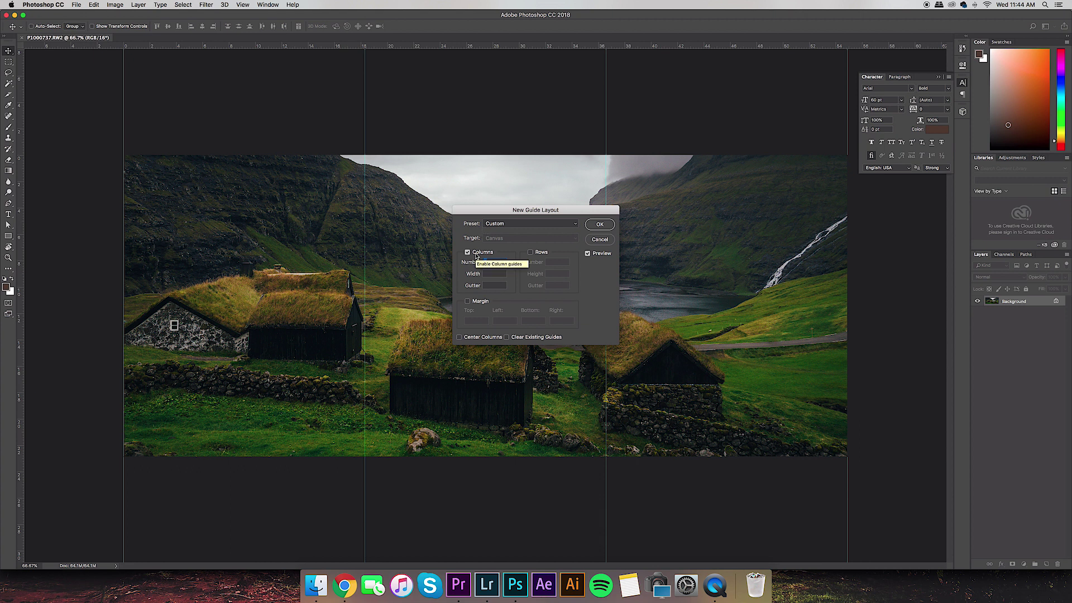
{"action": "double_click", "coordinate": [499, 262]}
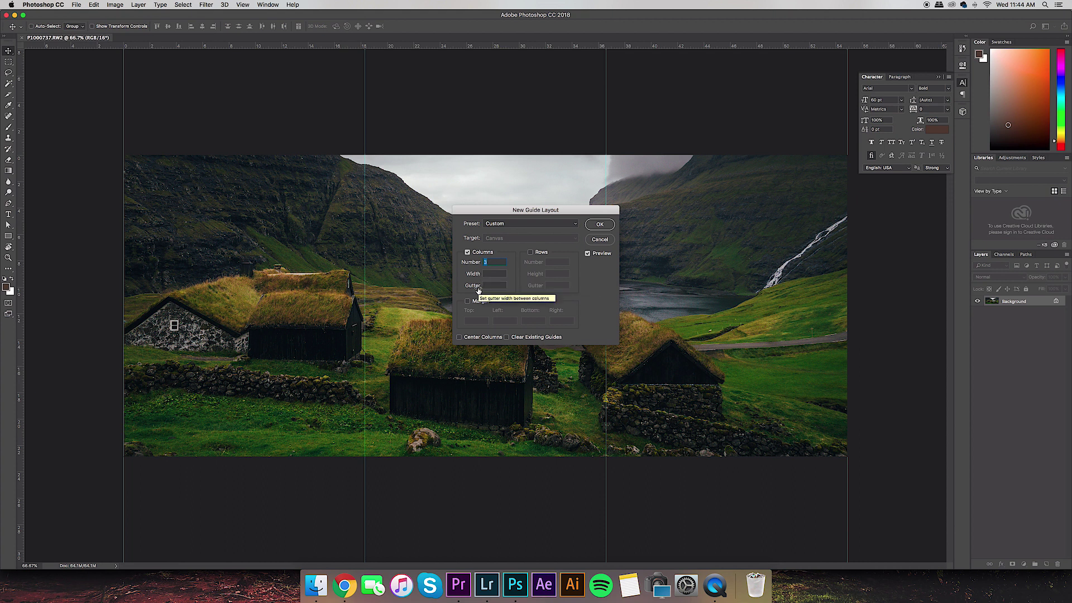
{"action": "left_click", "coordinate": [601, 225]}
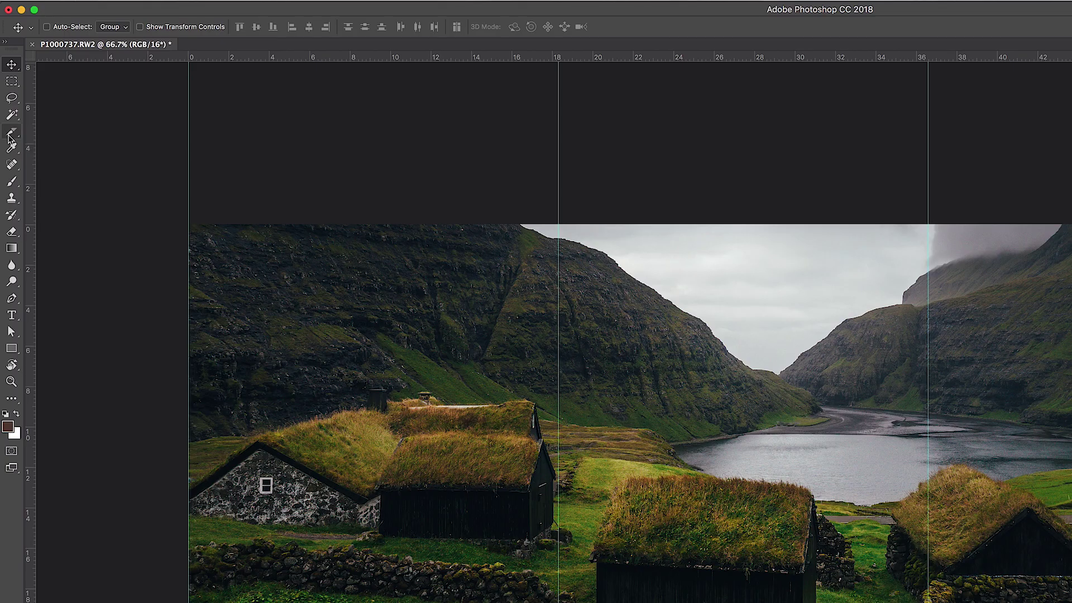
- Split the image into slices from the column guides using the Slice tool
{"action": "left_click", "coordinate": [8, 96]}
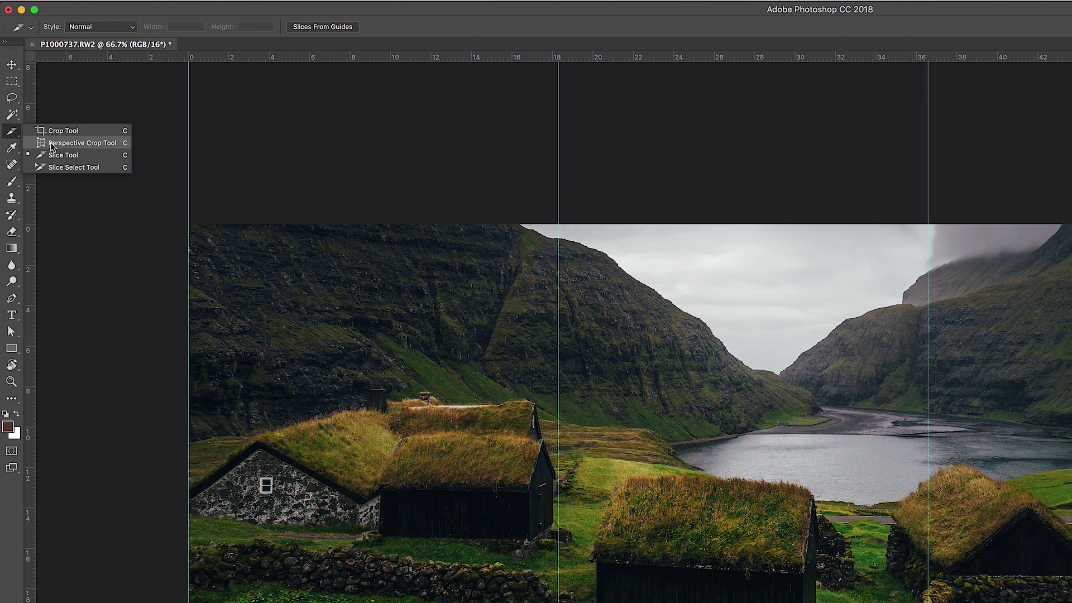
{"action": "left_click", "coordinate": [70, 154]}
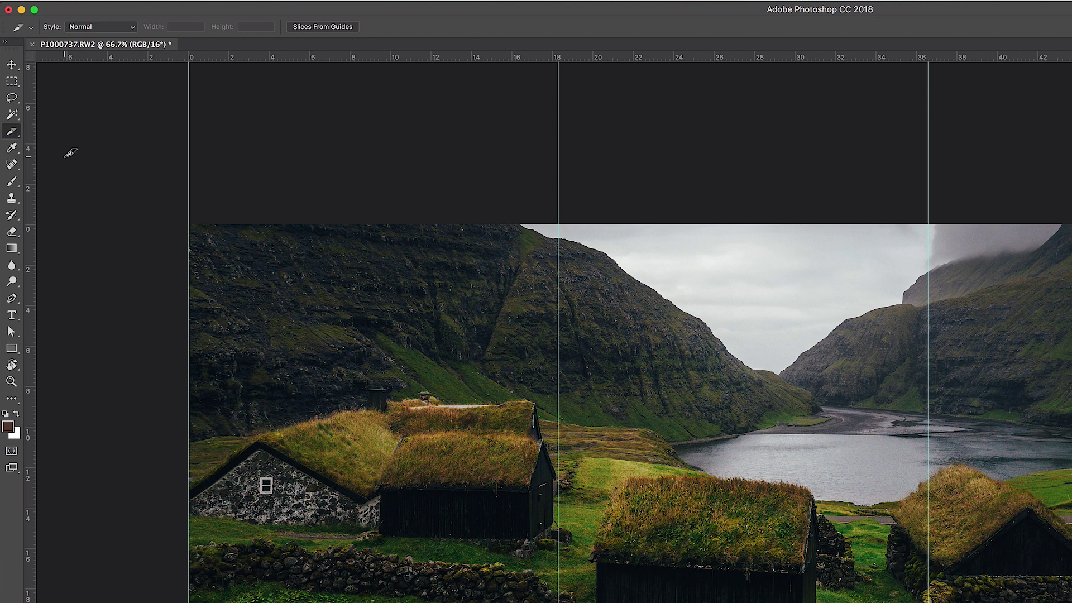
{"action": "left_click", "coordinate": [316, 29]}
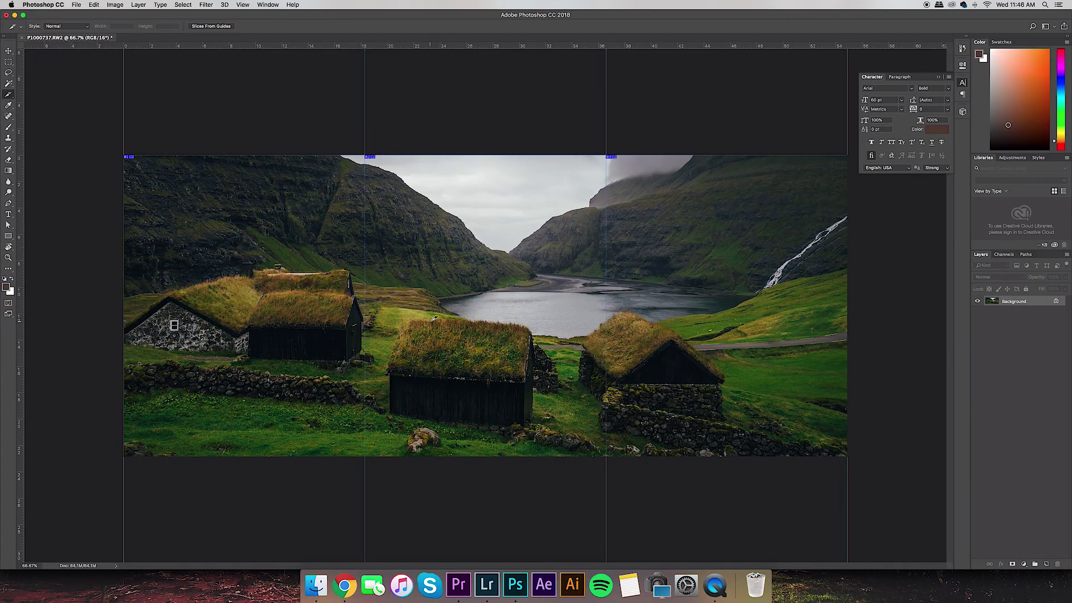
- Export all slices with Save for Web as maximum-quality (100) JPEG images only, into the Downloads folder
{"action": "left_click", "coordinate": [77, 5]}
{"action": "mouse_move", "coordinate": [125, 115]}
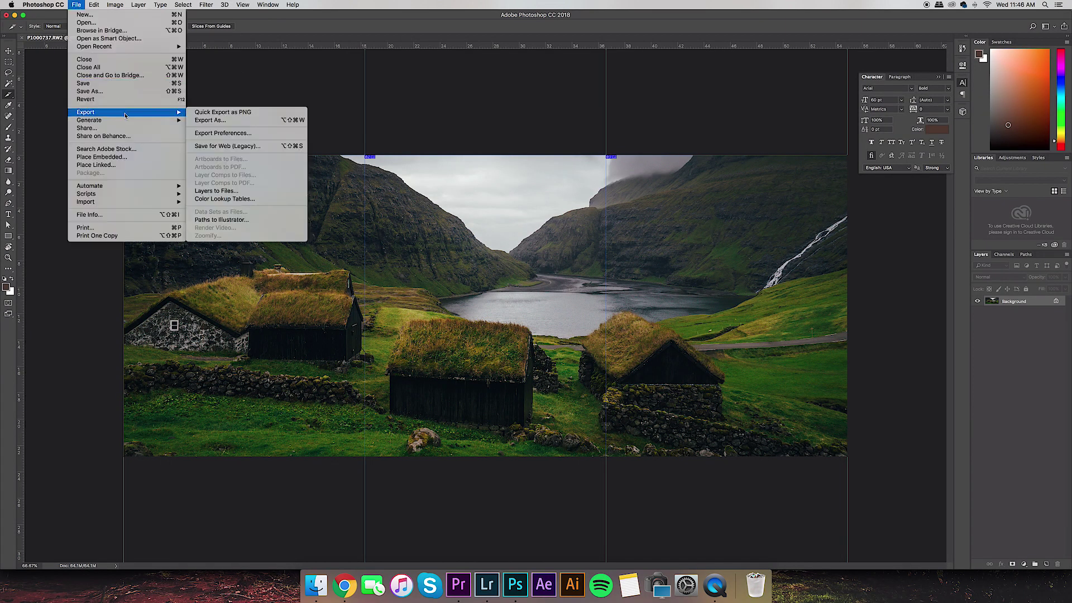
{"action": "left_click", "coordinate": [244, 146]}
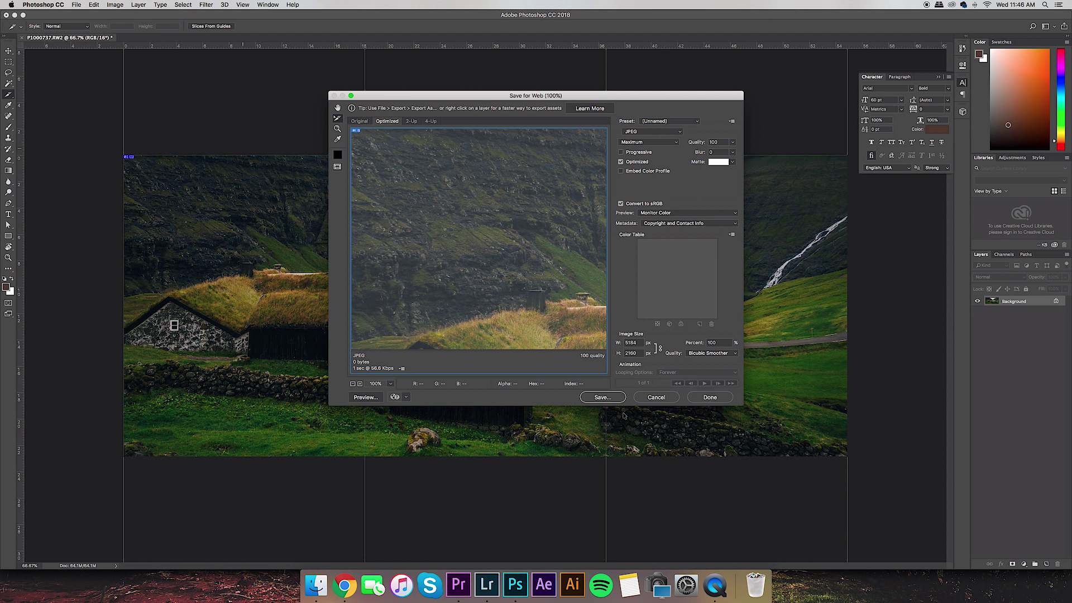
{"action": "left_click", "coordinate": [601, 398]}
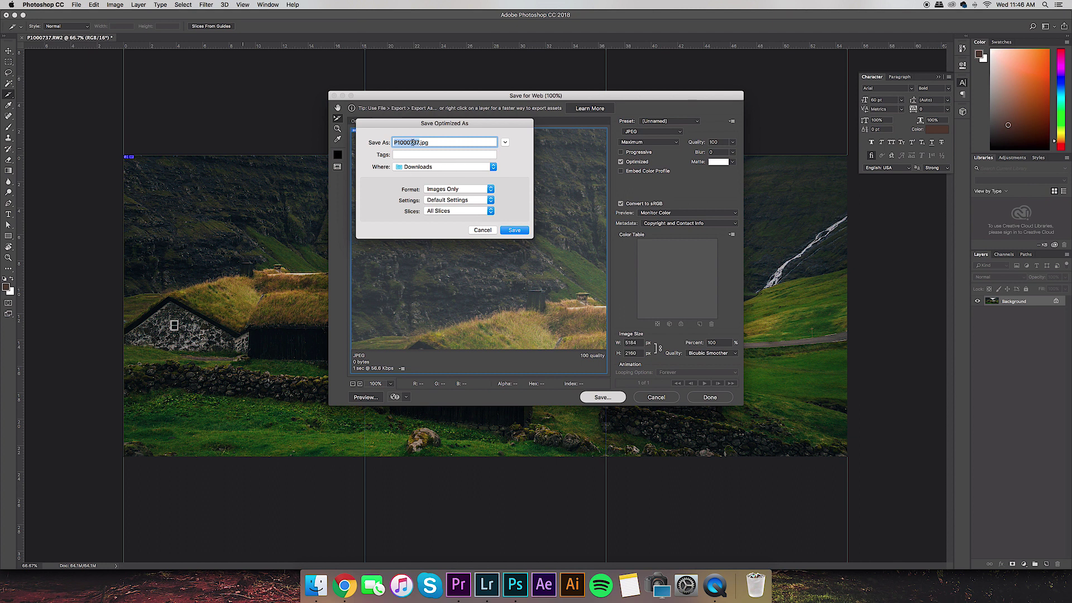
{"action": "left_click", "coordinate": [514, 229]}
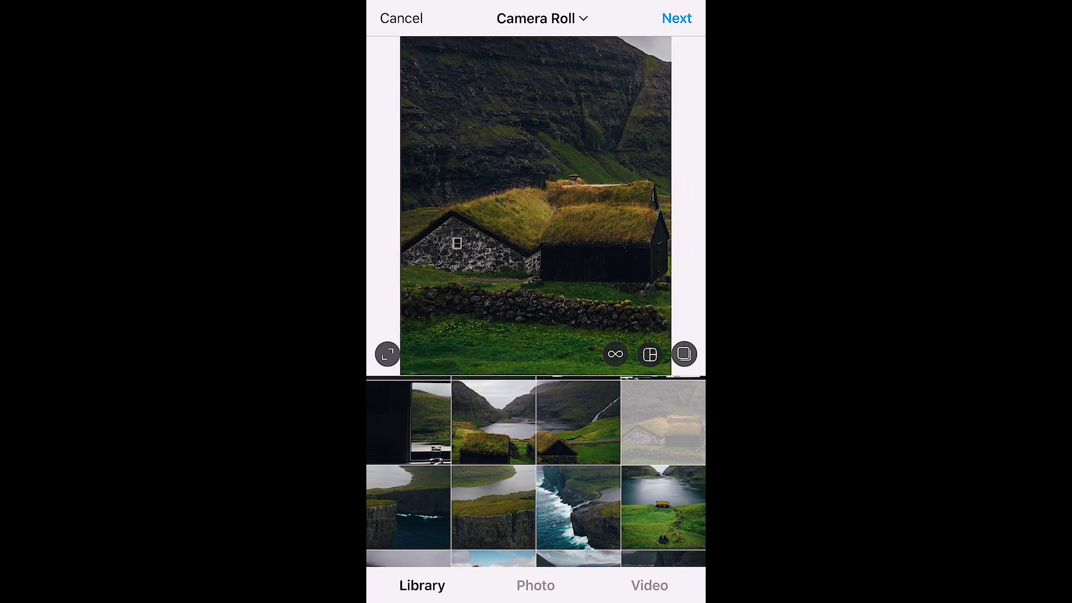
- In Instagram, select the three panorama slices in left-to-right order as a multi-photo post and continue to the filters
{"action": "left_click", "coordinate": [684, 353]}
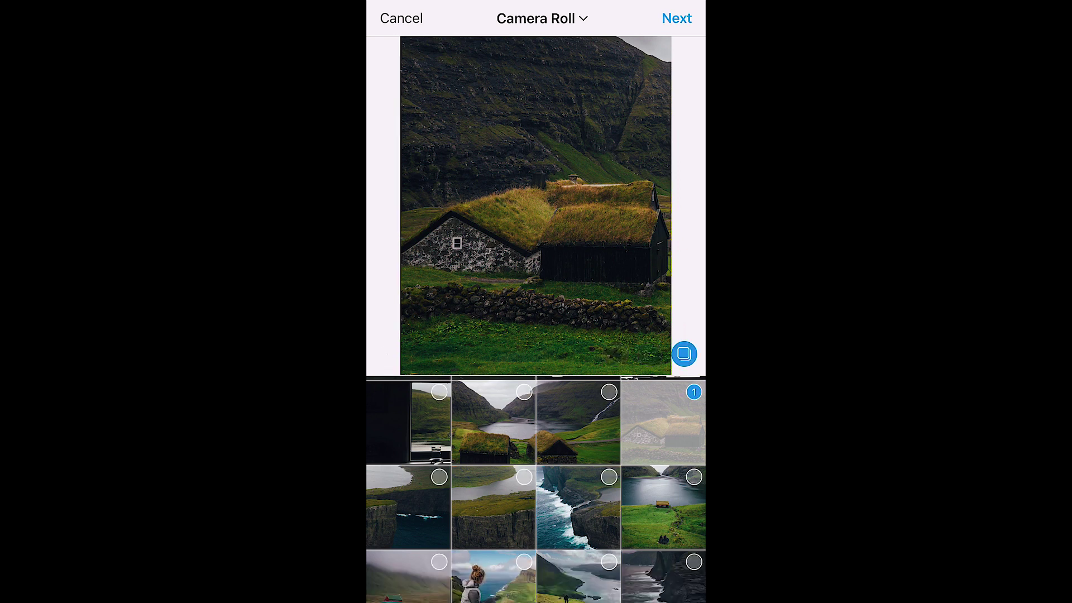
{"action": "left_click", "coordinate": [493, 423]}
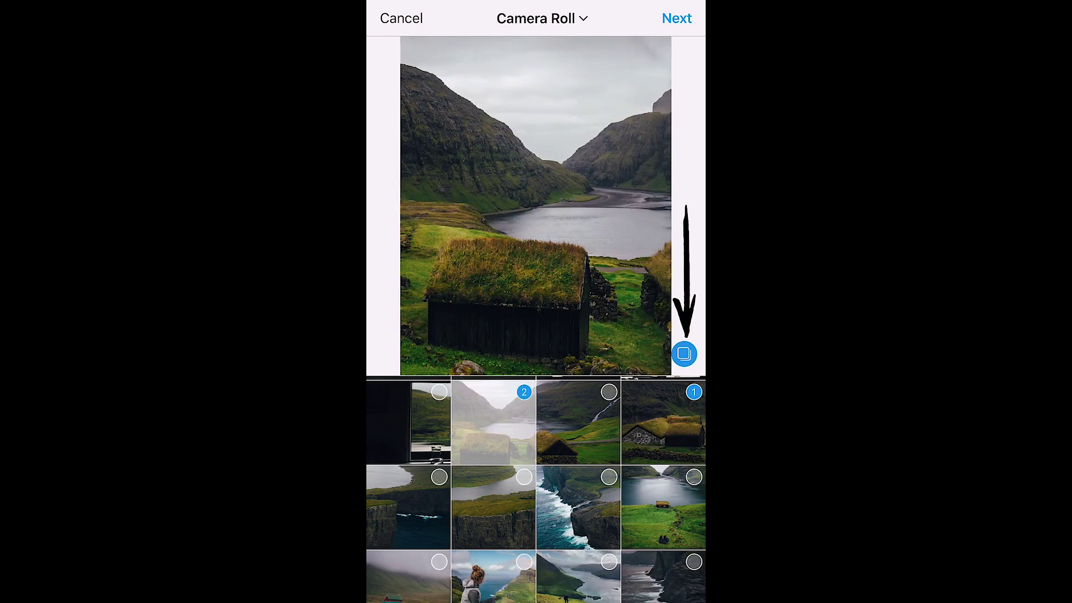
{"action": "left_click", "coordinate": [578, 423]}
{"action": "left_click", "coordinate": [676, 18]}
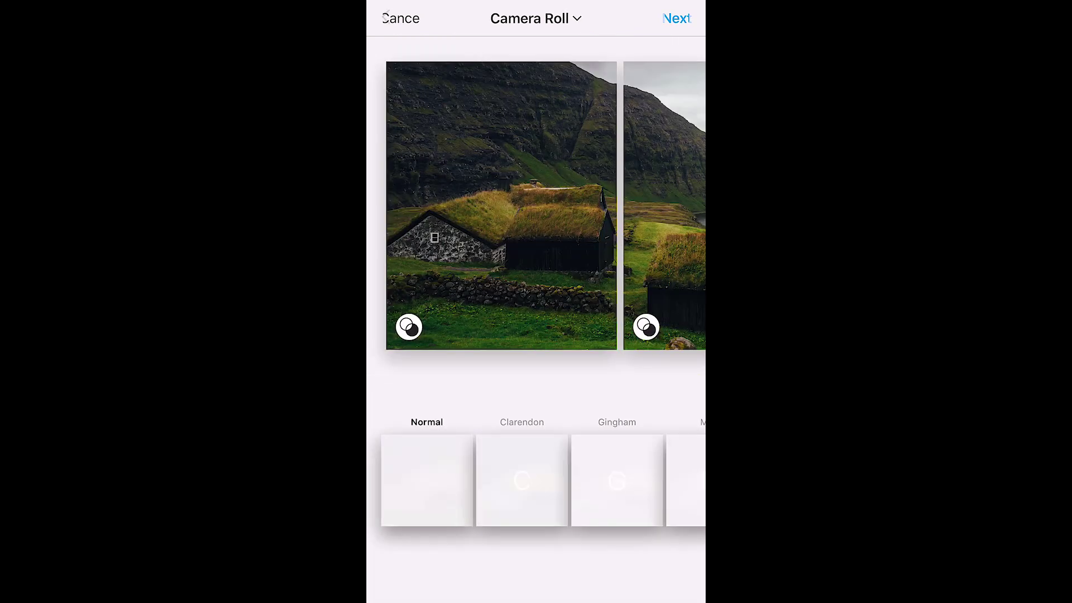
- Check that the three slices line up across the carousel preview, and continue to the new post page without a filter
{"action": "scroll", "coordinate": [536, 205], "scroll_direction": "right", "scroll_amount": 8}
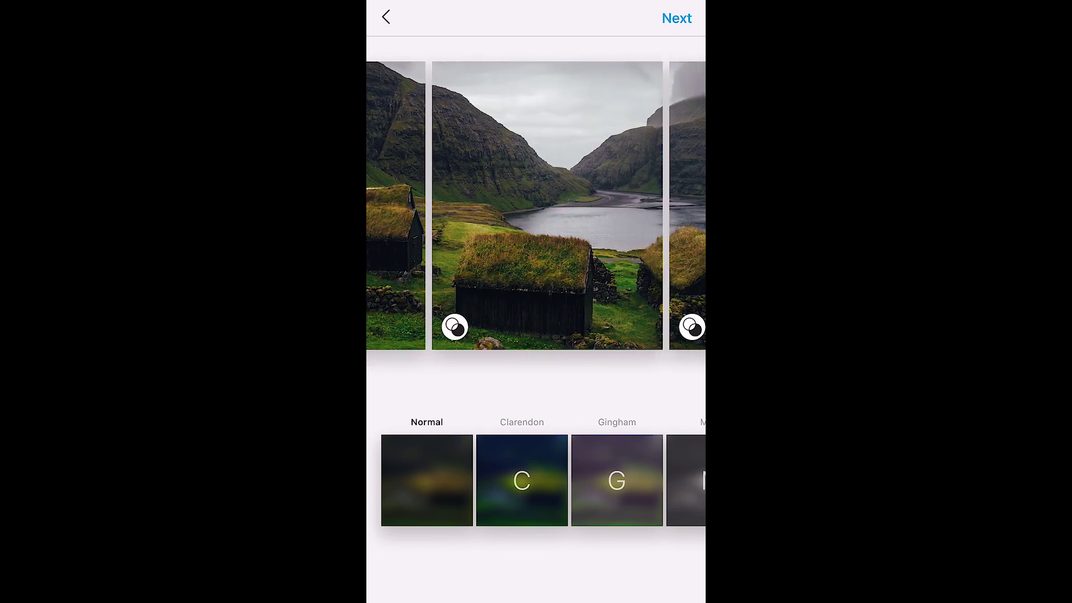
{"action": "scroll", "coordinate": [536, 206], "scroll_direction": "left", "scroll_amount": 8}
{"action": "scroll", "coordinate": [536, 205], "scroll_direction": "right", "scroll_amount": 4}
{"action": "scroll", "coordinate": [536, 205], "scroll_direction": "right", "scroll_amount": 4}
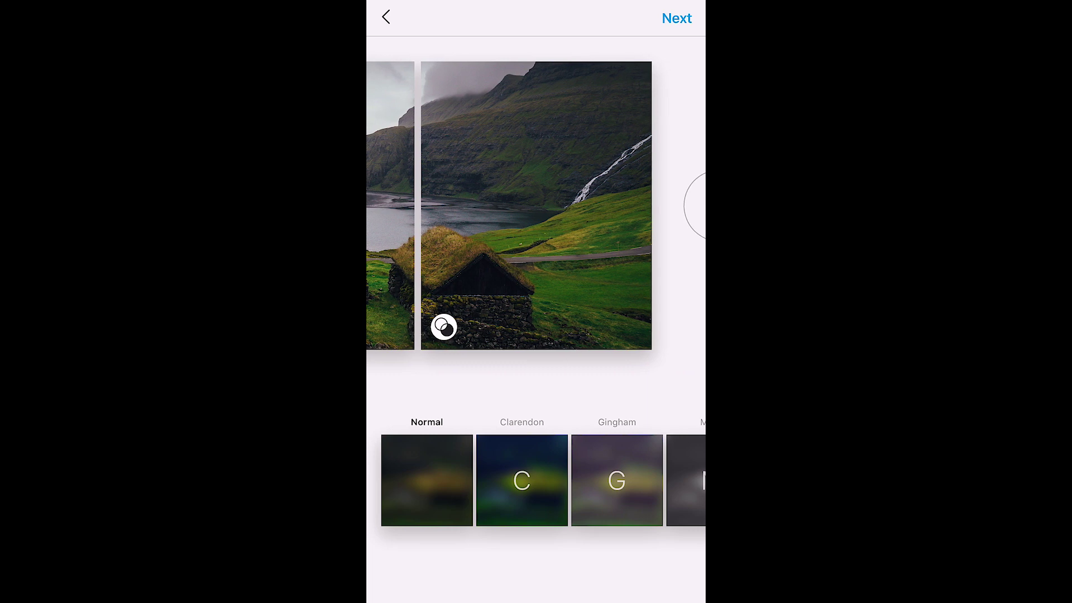
{"action": "left_click", "coordinate": [676, 19]}
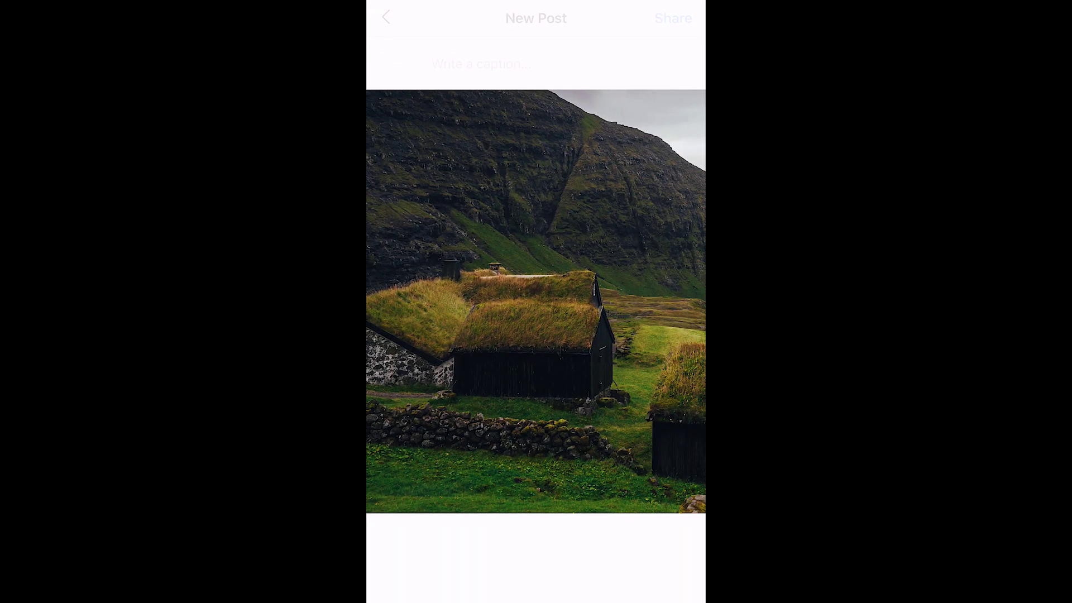